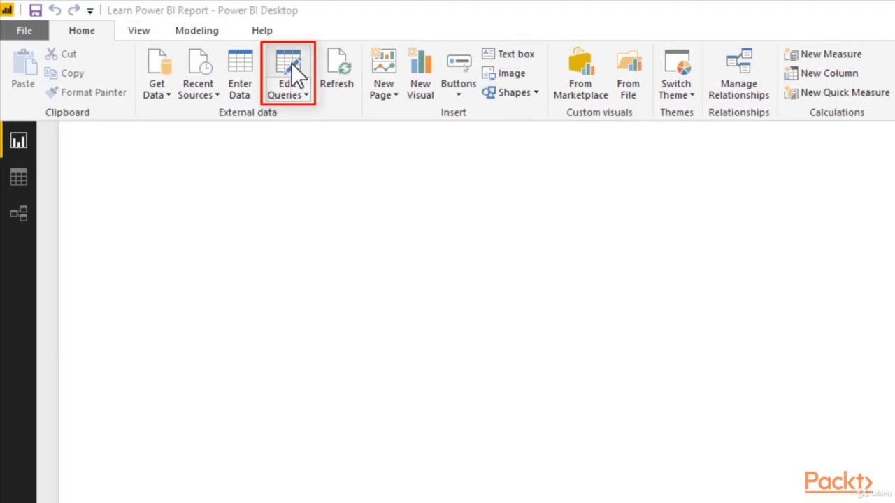
Open the Power Query Editor, collapse the Transform File from FACTSales group and display the DIMProduct query.
click(291, 62)
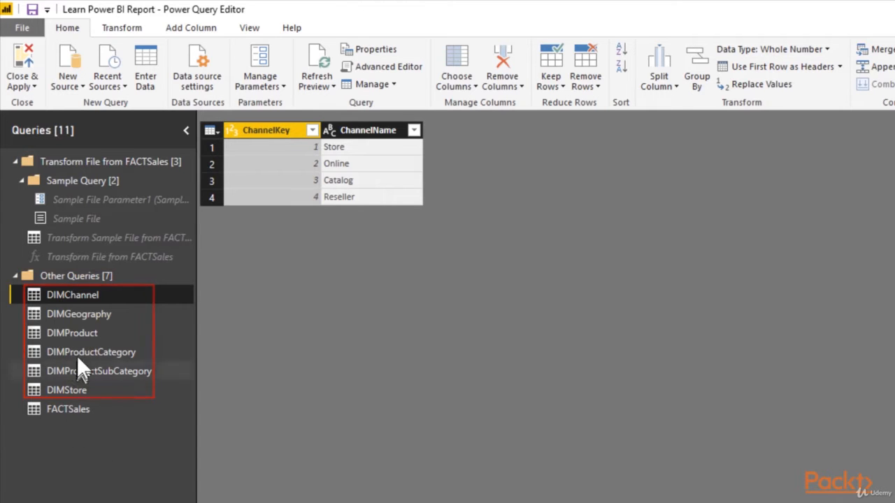
click(84, 334)
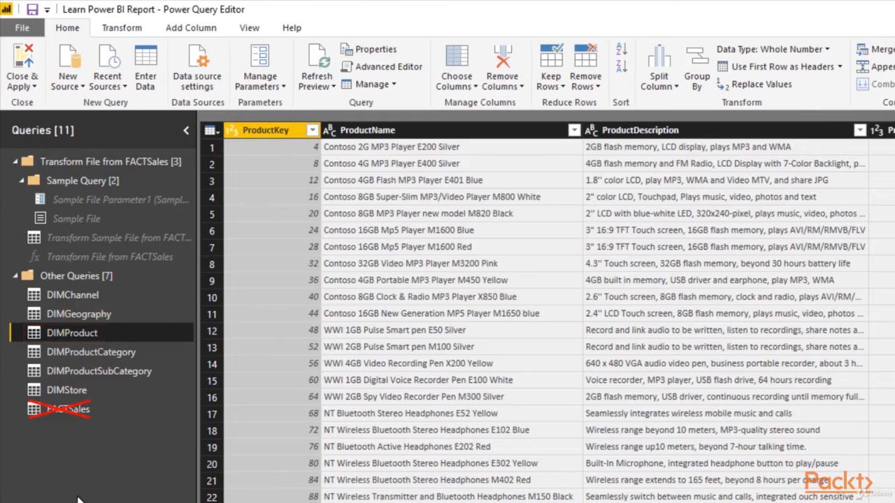
click(15, 162)
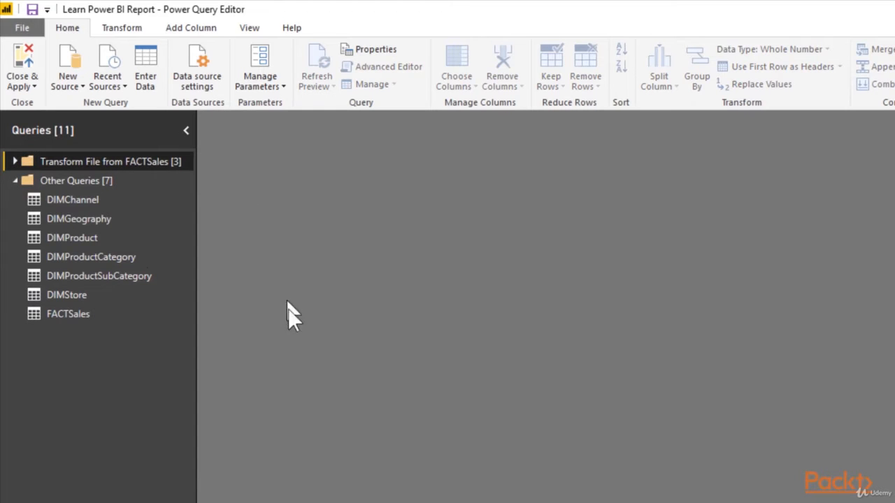
click(68, 237)
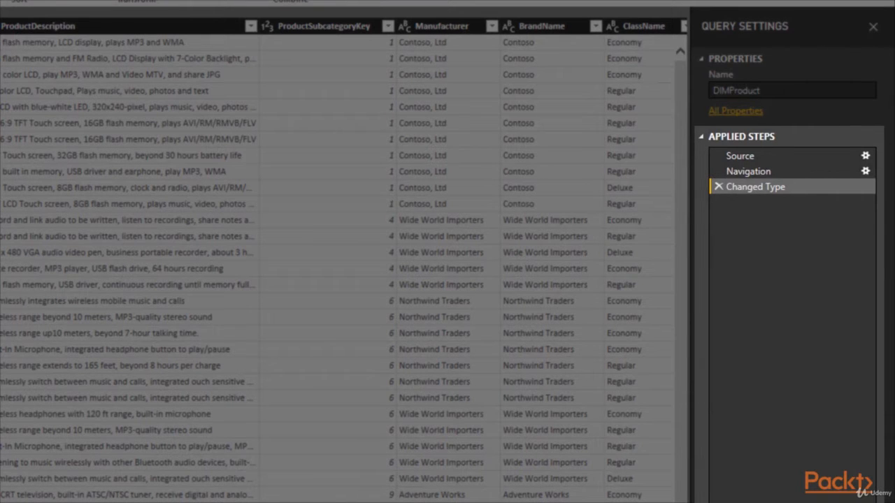
Review the data at each applied step of DIMProduct and delete its Changed Type step.
click(748, 157)
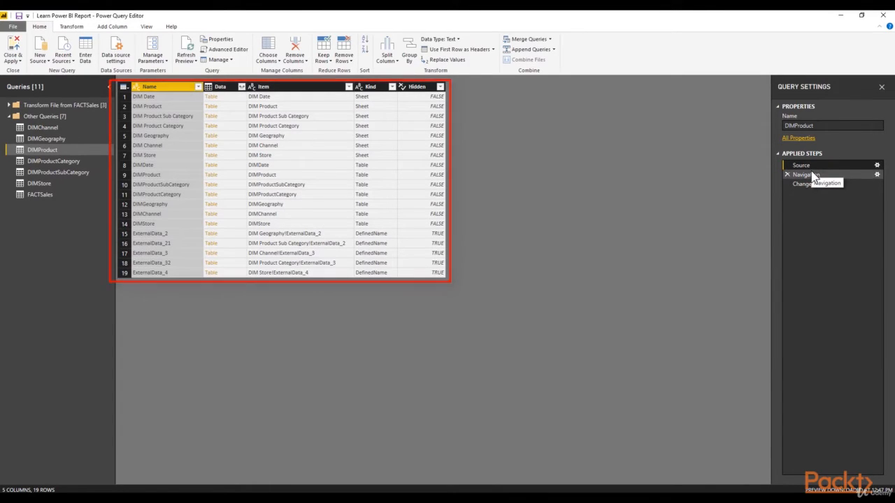
click(809, 176)
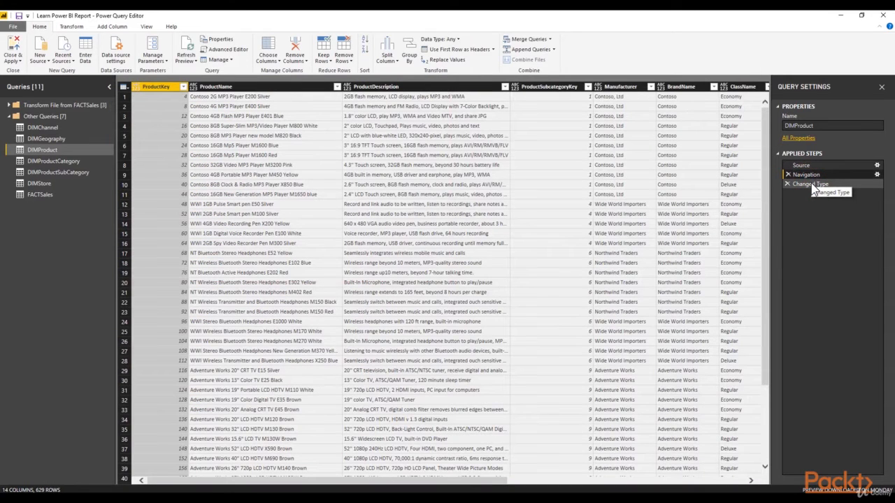
click(811, 185)
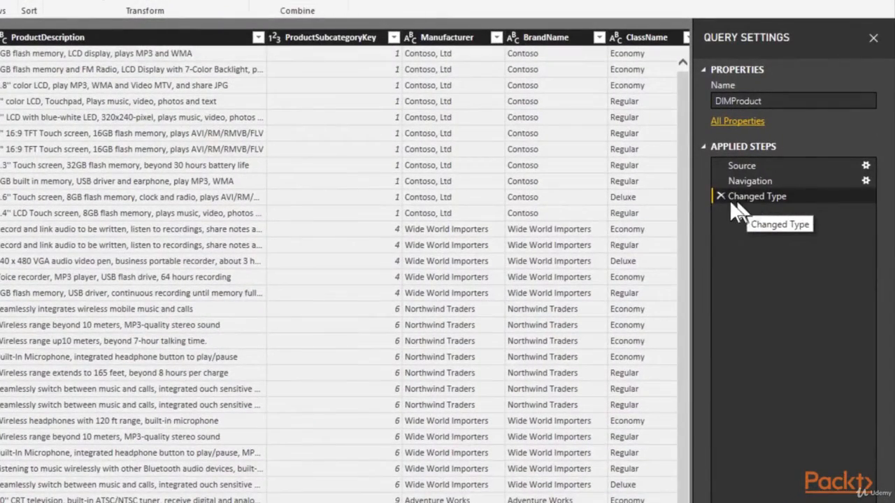
click(719, 195)
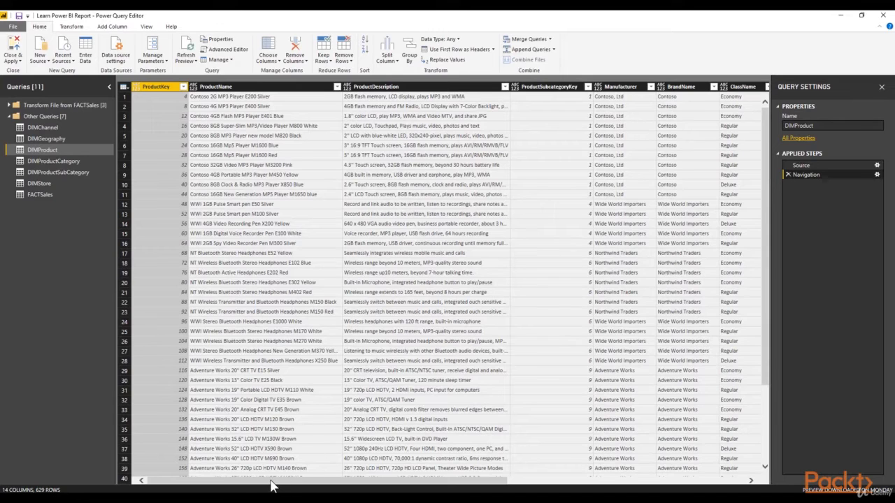
Examine the SizeRange column's distinct values and its column commands without applying any change.
drag(272, 482, 573, 462)
mouse_move(622, 480)
mouse_down()
mouse_move(371, 491)
mouse_move(608, 486)
mouse_up()
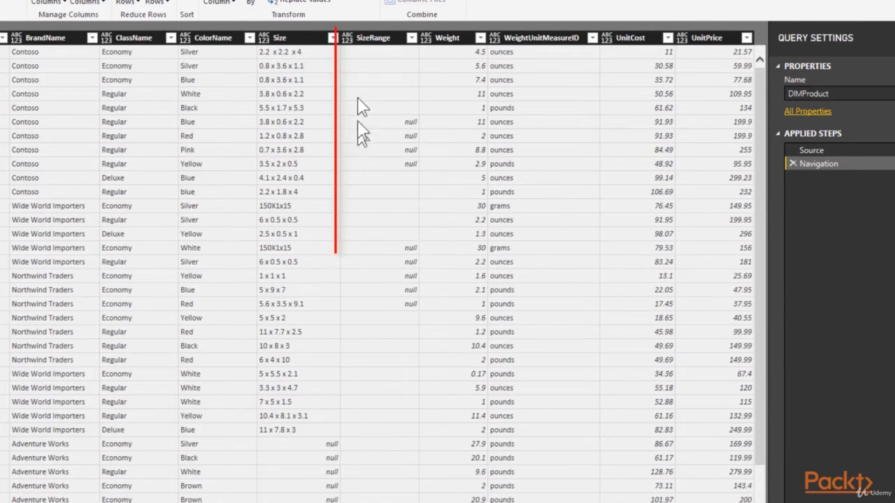
click(373, 38)
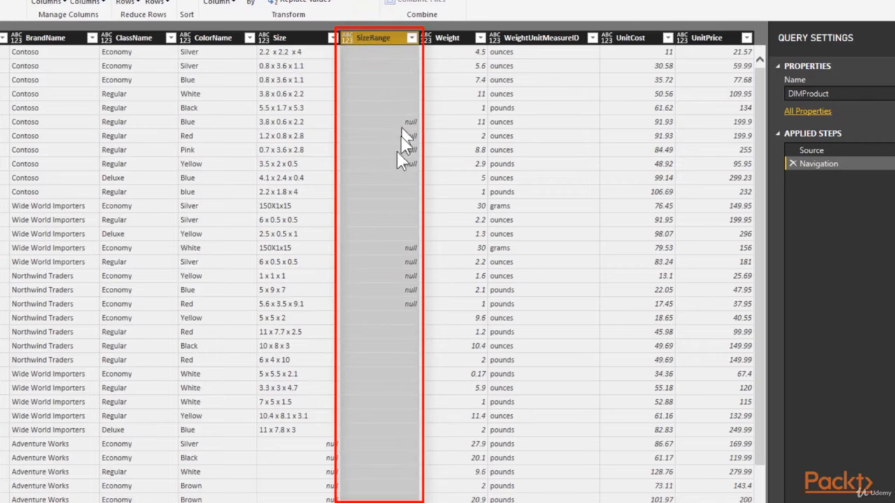
click(411, 38)
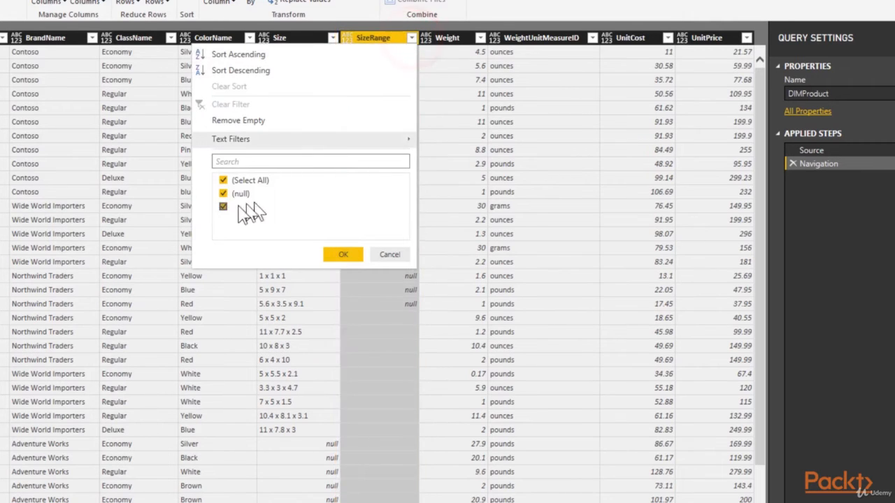
click(389, 257)
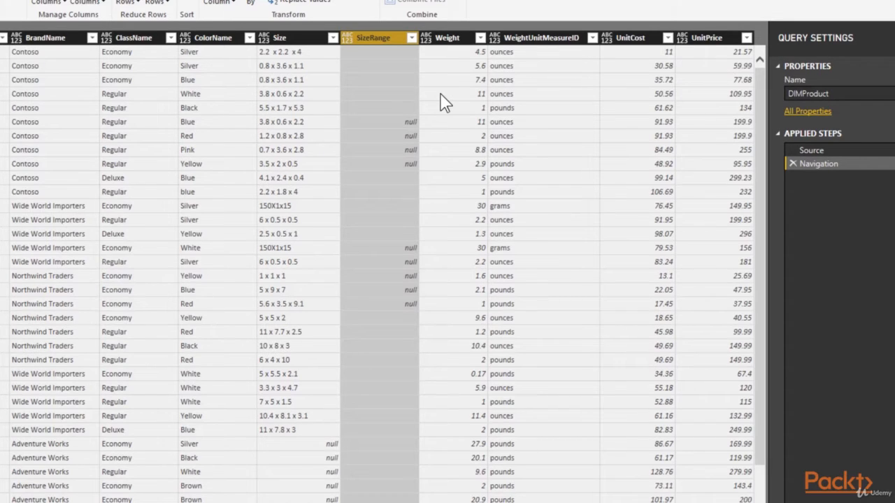
right_click(386, 40)
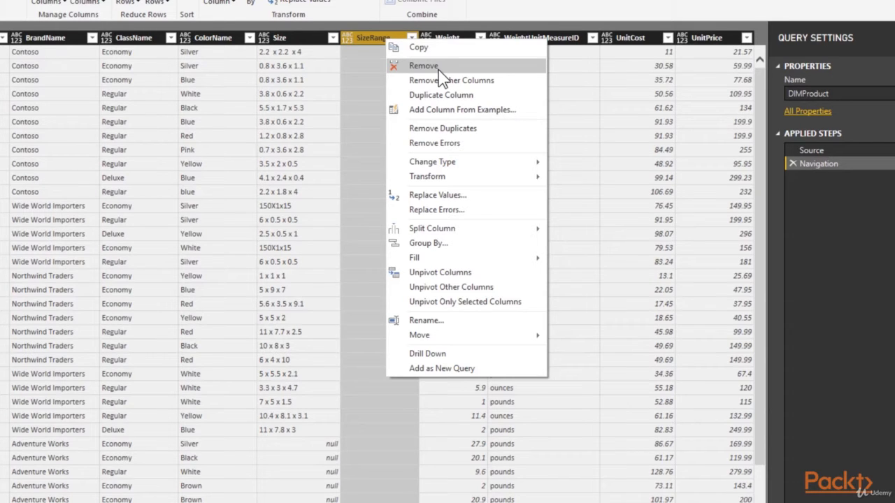
click(336, 133)
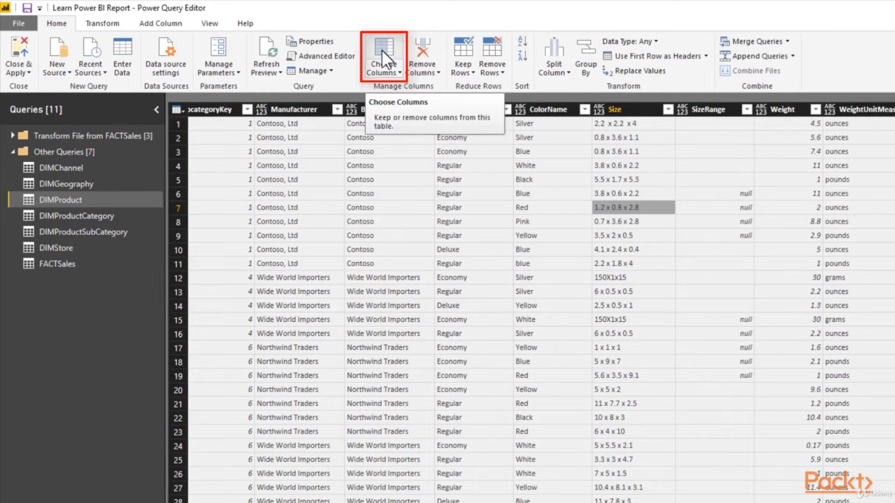
Keep every DIMProduct column except SizeRange using Choose Columns, and review the settings of the resulting applied step.
click(383, 49)
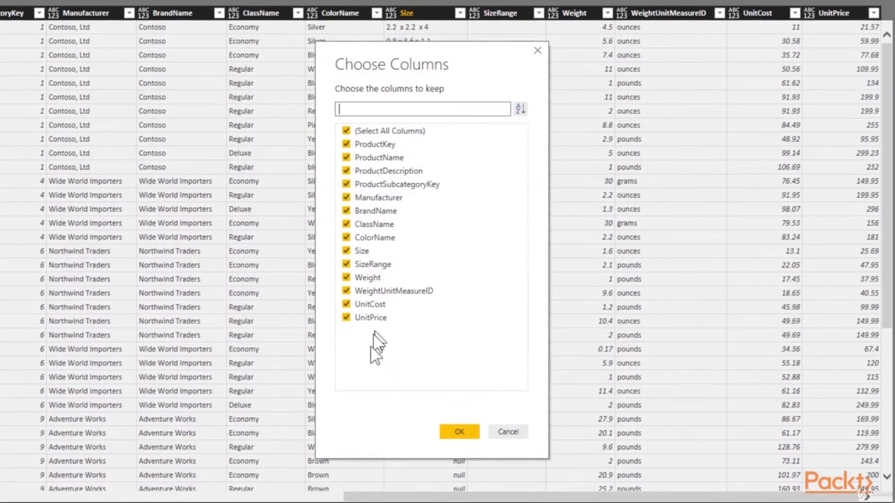
click(390, 264)
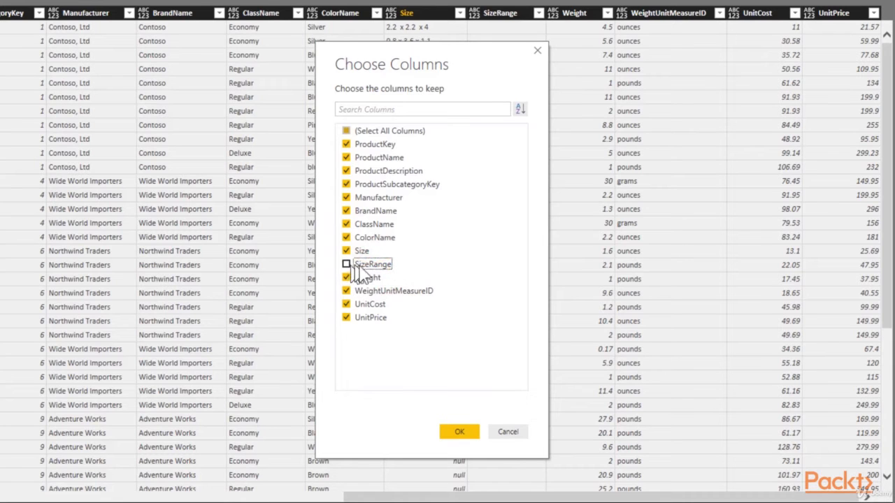
click(459, 432)
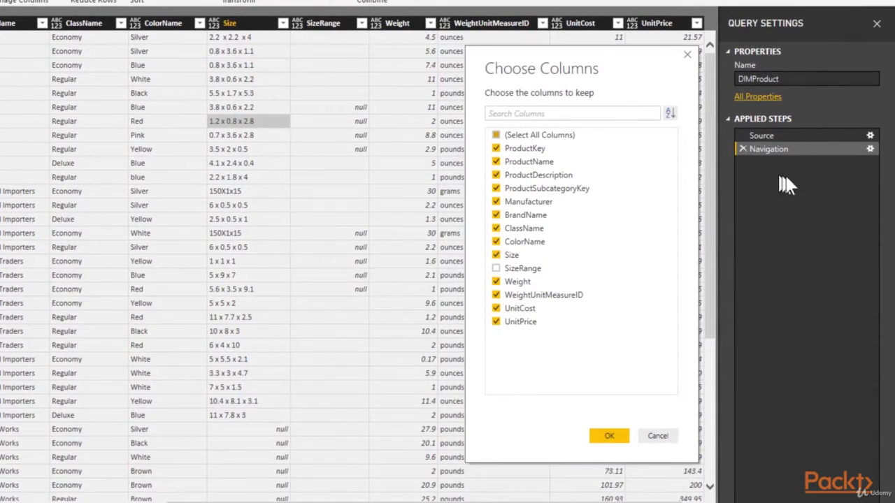
click(601, 438)
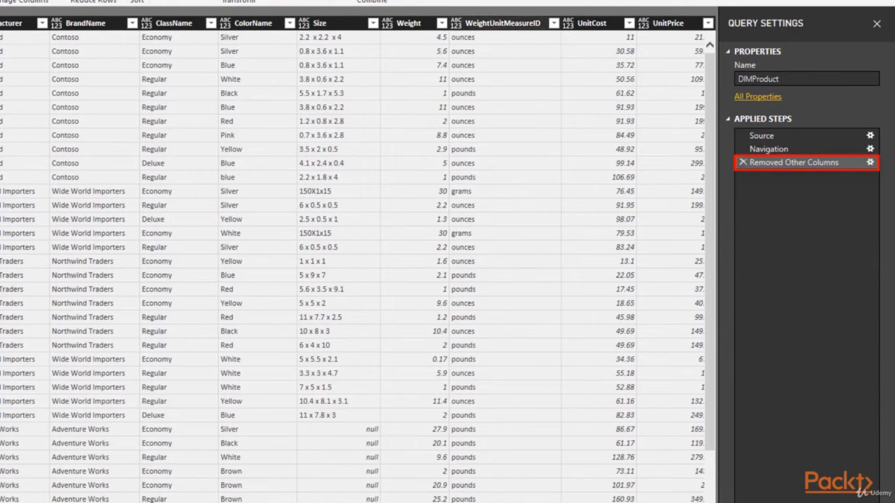
click(869, 163)
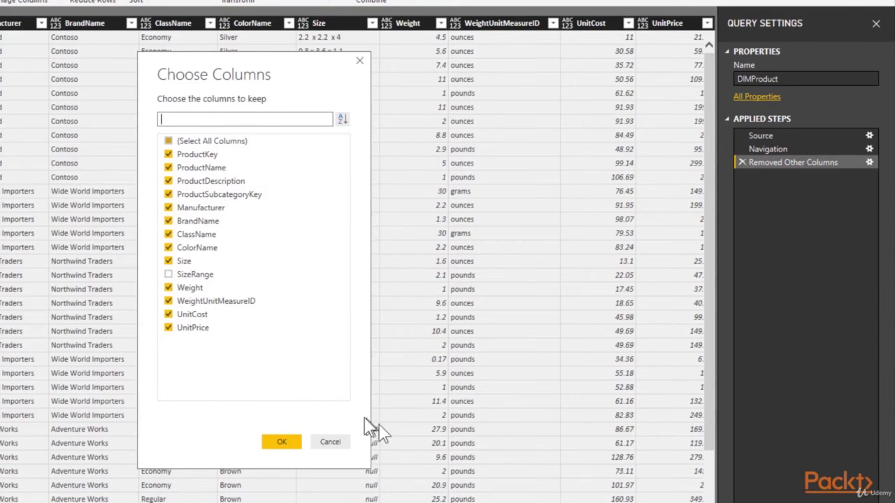
click(330, 443)
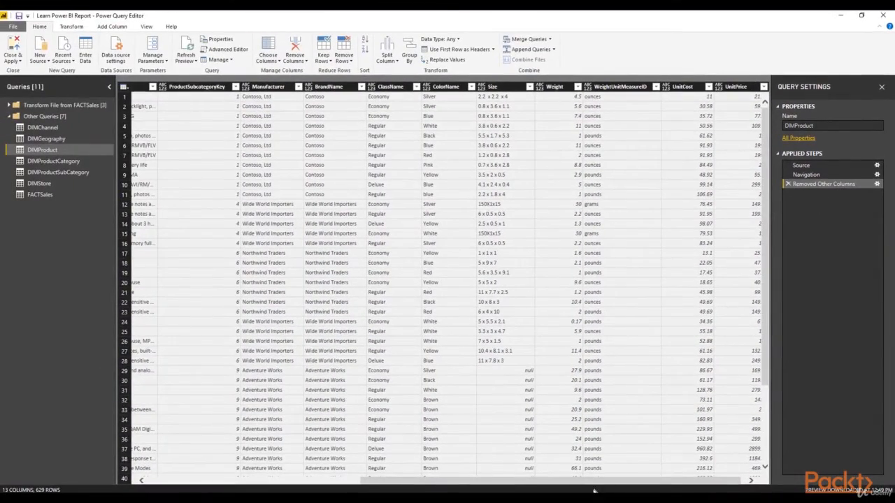
Rename the ProductKey column as "Product Key".
drag(594, 481, 355, 473)
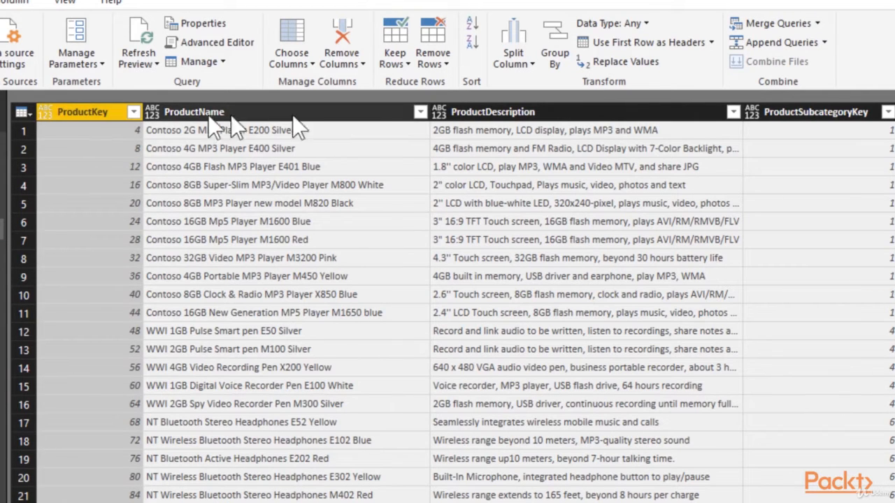
double_click(80, 113)
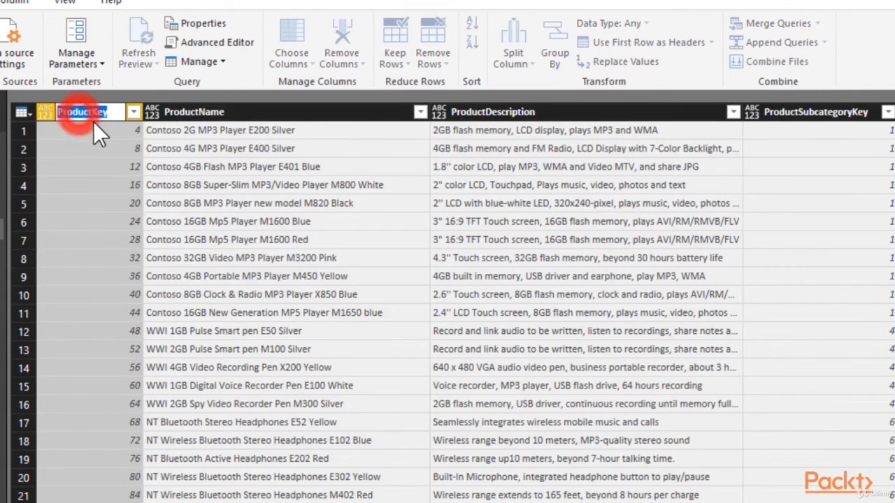
text(Product)
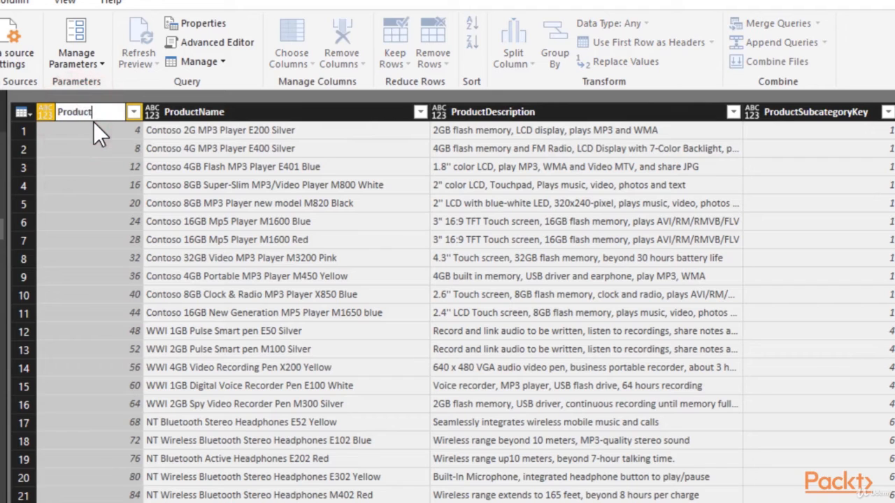
text( Key)
key(Return)
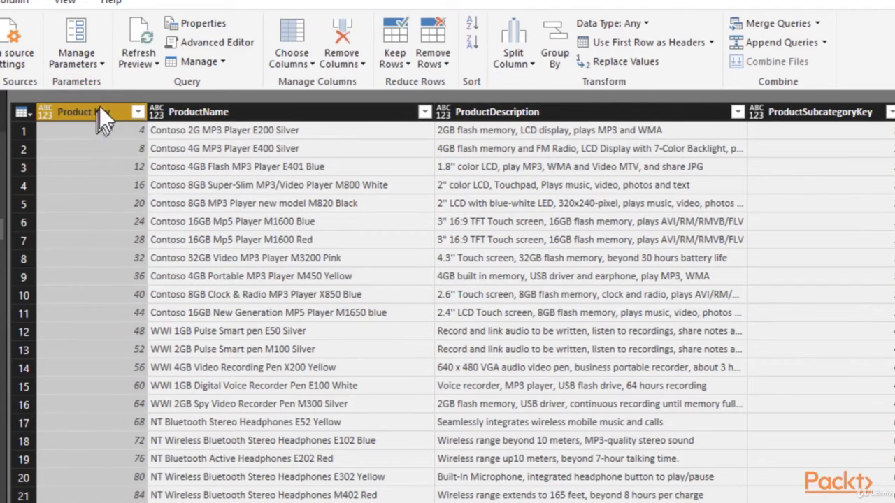
Rename the ProductName column as "Product Name".
right_click(211, 113)
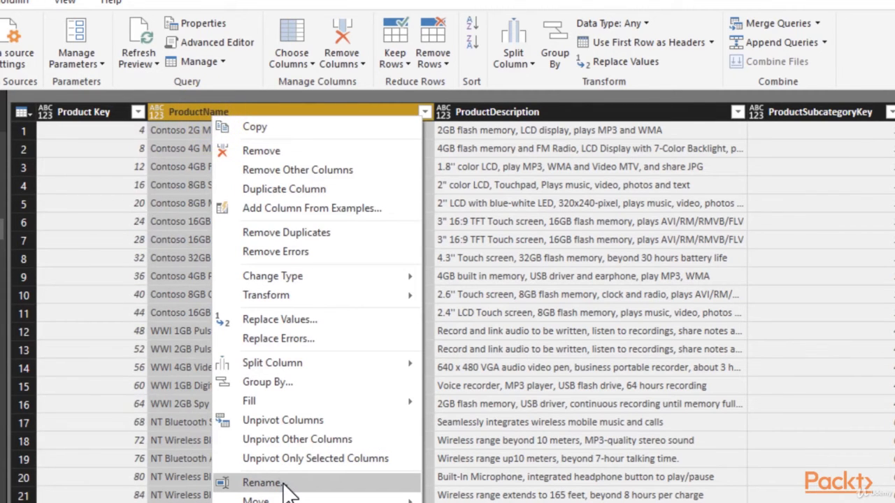
click(262, 483)
text(Produc)
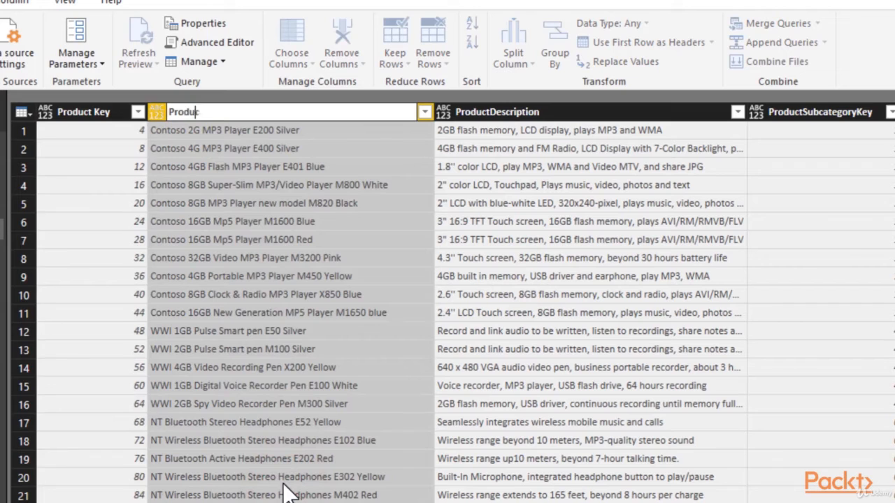
text(t Name)
key(Return)
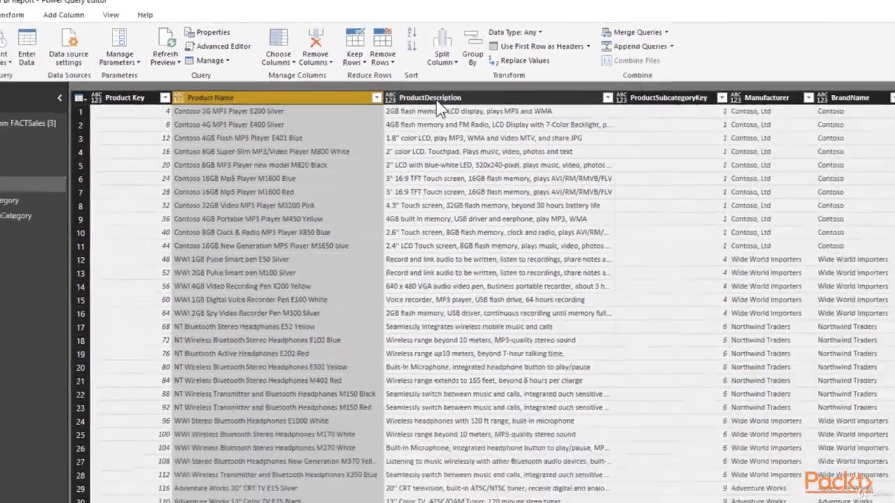
Insert spaces in the remaining compound column names, including Product Subcategory Key, Brand Name, Class Name, Color Name, Weight Unit Measure ID, Unit Cost and Unit Price.
double_click(436, 100)
double_click(653, 98)
double_click(850, 98)
double_click(552, 86)
drag(505, 480, 720, 481)
double_click(738, 86)
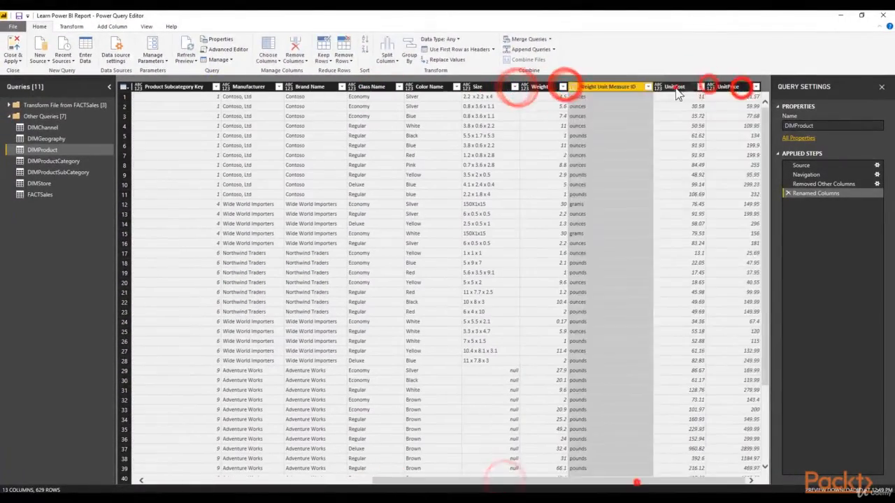
double_click(675, 87)
double_click(730, 87)
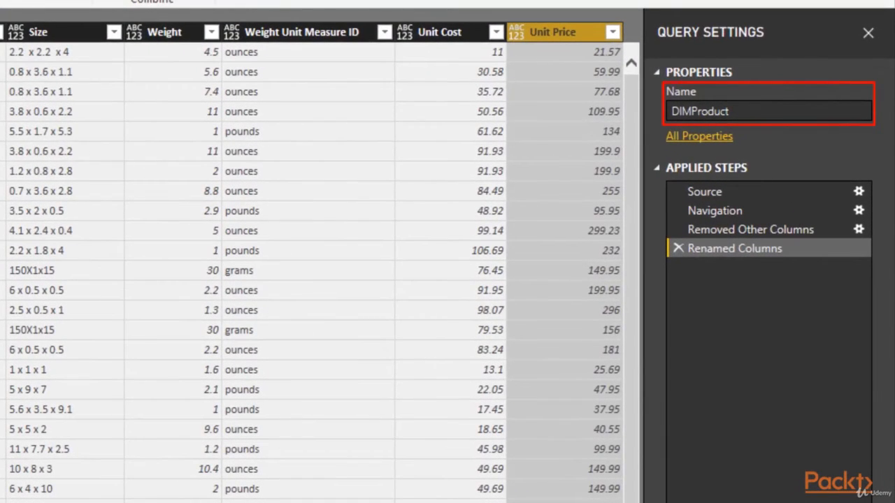
Rename the DIMProduct query as "Product" by removing its DIM prefix.
click(682, 112)
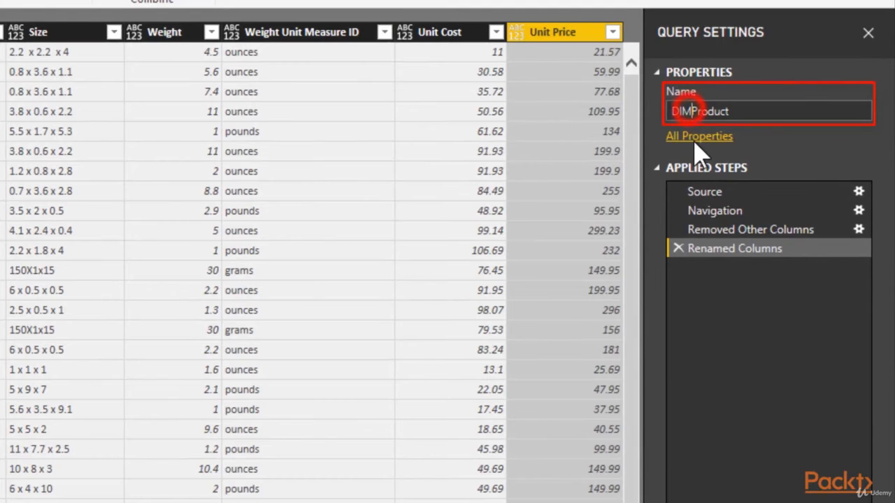
key(shift+Left)
key(shift+Left)
key(shift+Left)
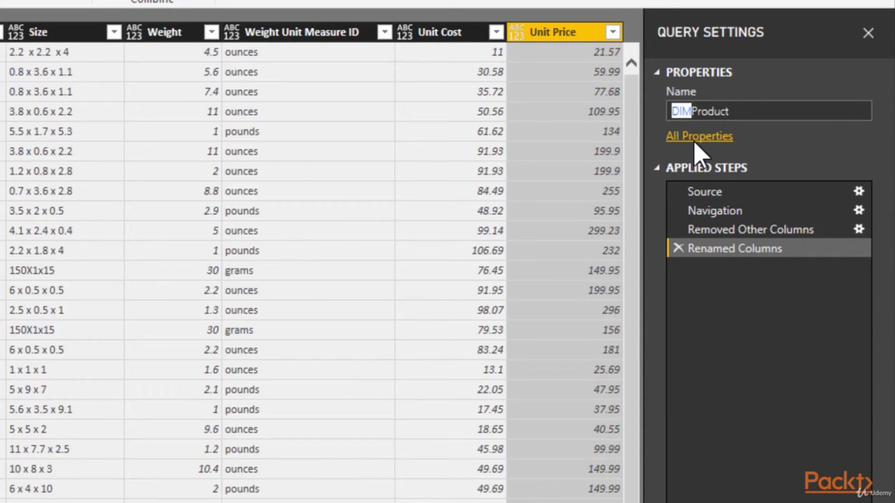
key(BackSpace)
click(698, 150)
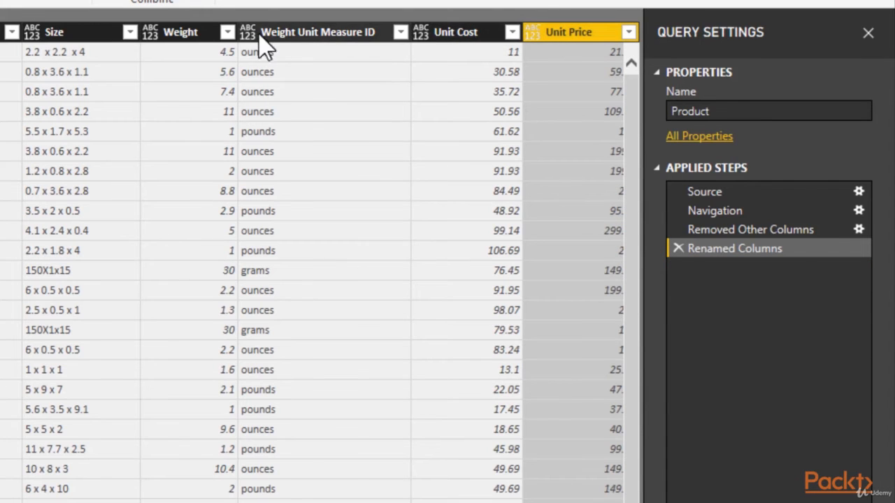
View the data types available for the Unit Price column without changing its type.
click(531, 31)
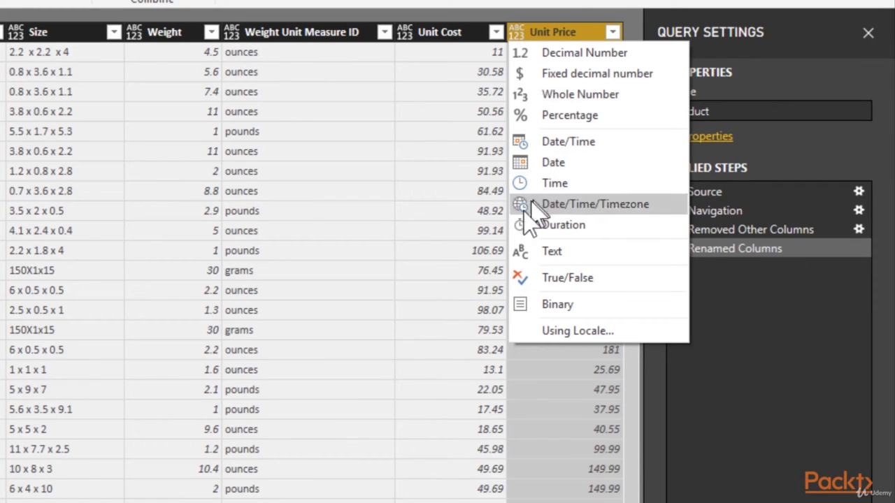
click(426, 250)
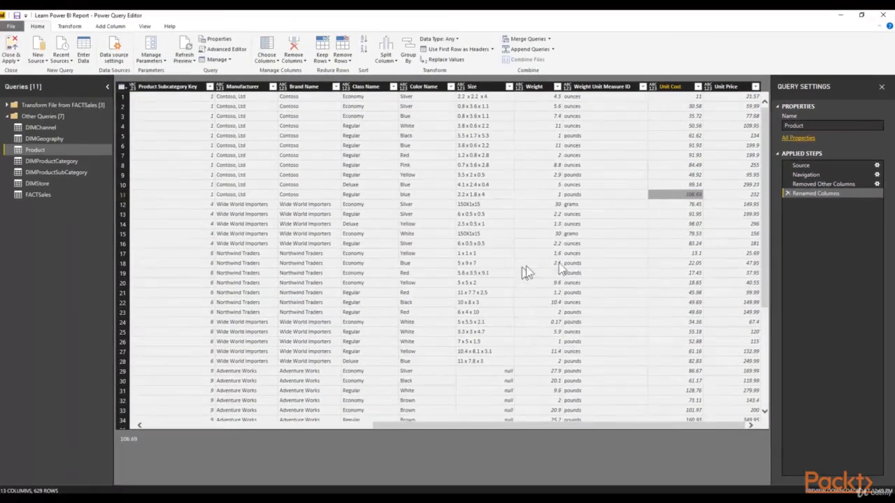
click(323, 348)
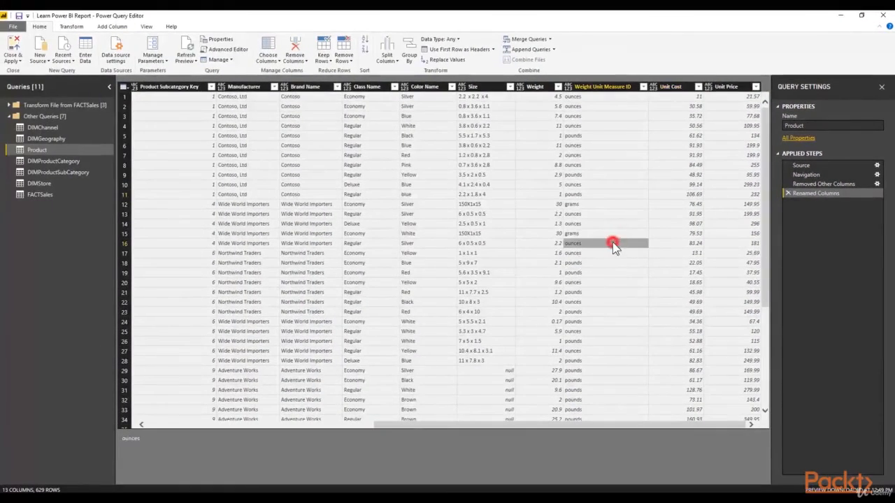
Automatically detect the data types of all columns in the Product query.
key(ctrl+a)
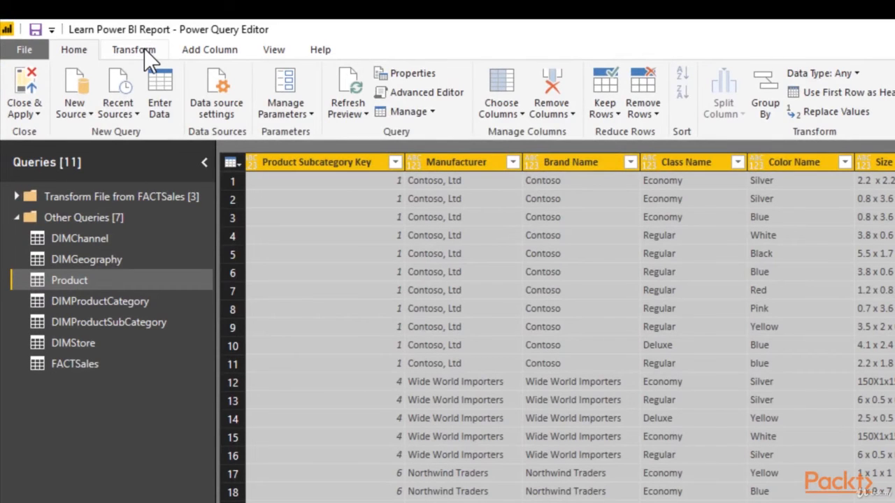
click(135, 50)
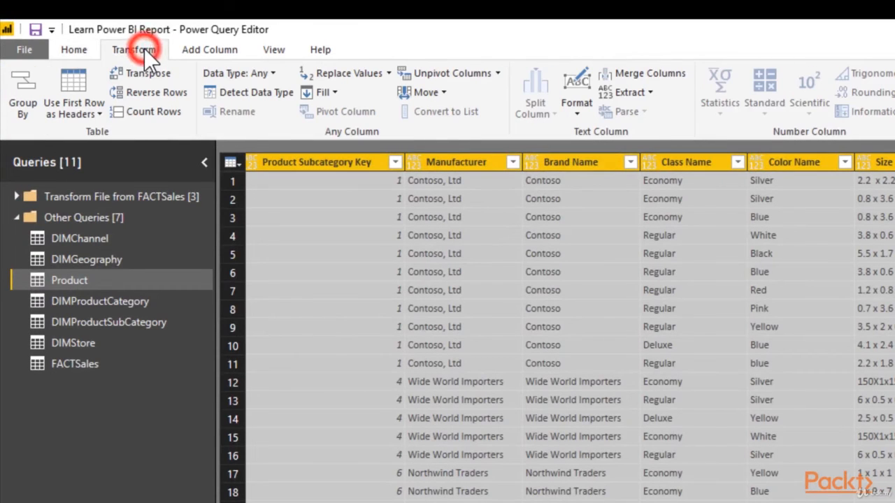
click(241, 89)
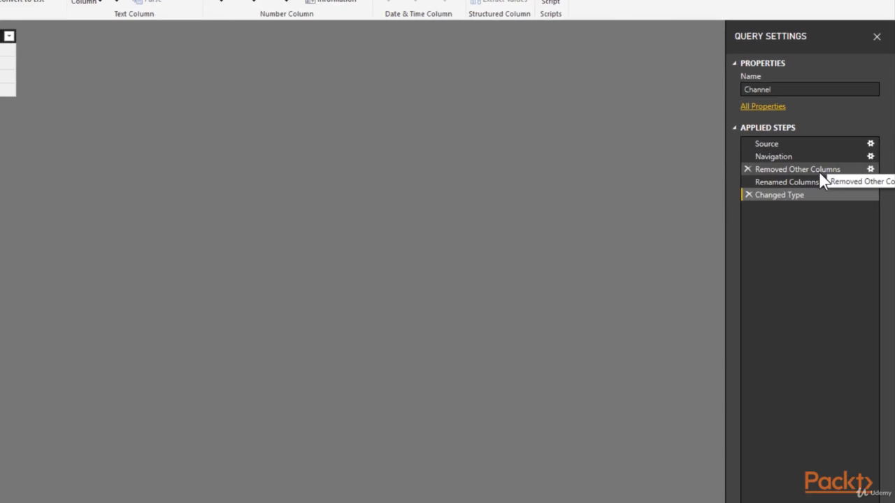
Review which columns the Channel query's Removed Other Columns step keeps, and leave its column selection without changes.
click(818, 173)
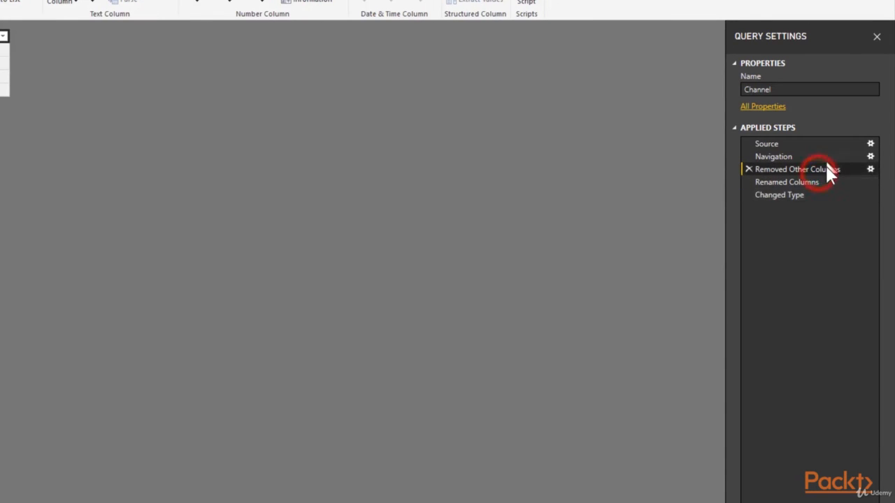
click(871, 169)
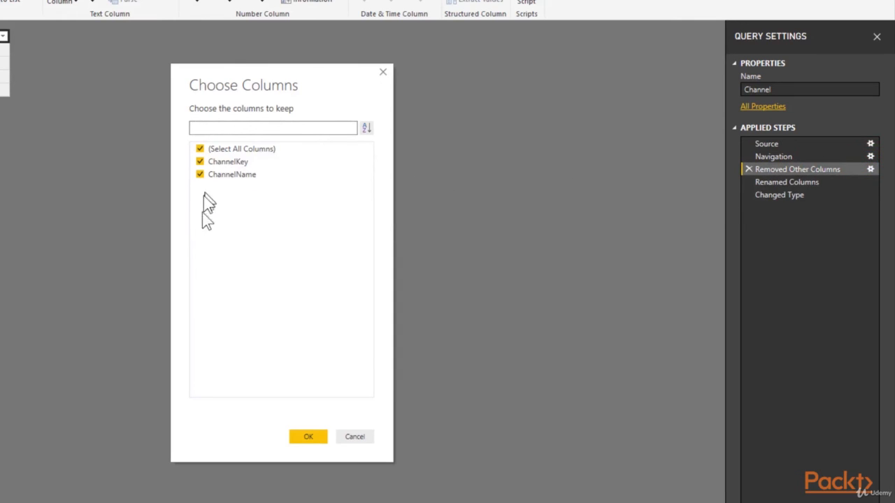
click(342, 438)
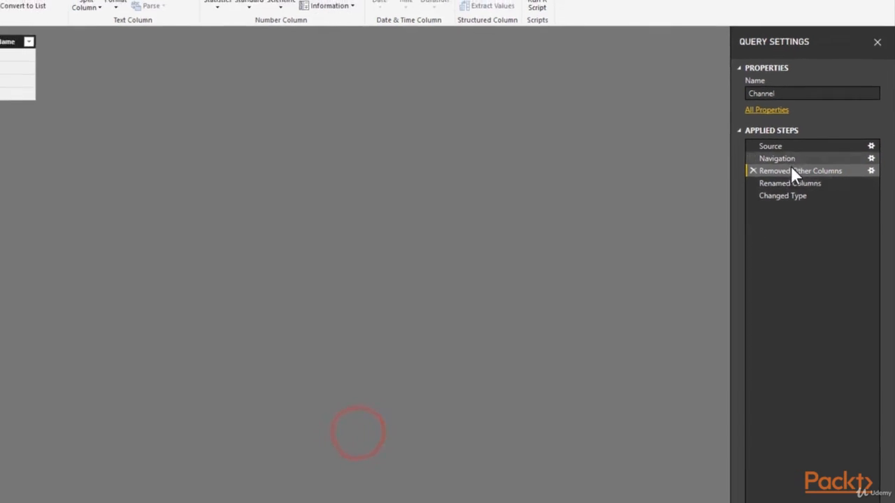